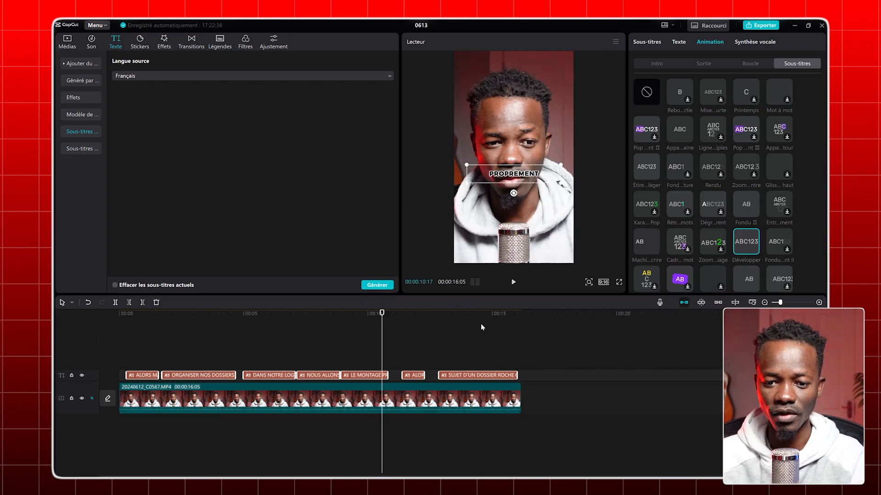
Enlarge the video preview area and set the font size of all subtitles to 19.
{"action": "left_click_drag", "start_coordinate": [474, 294], "coordinate": [496, 372]}
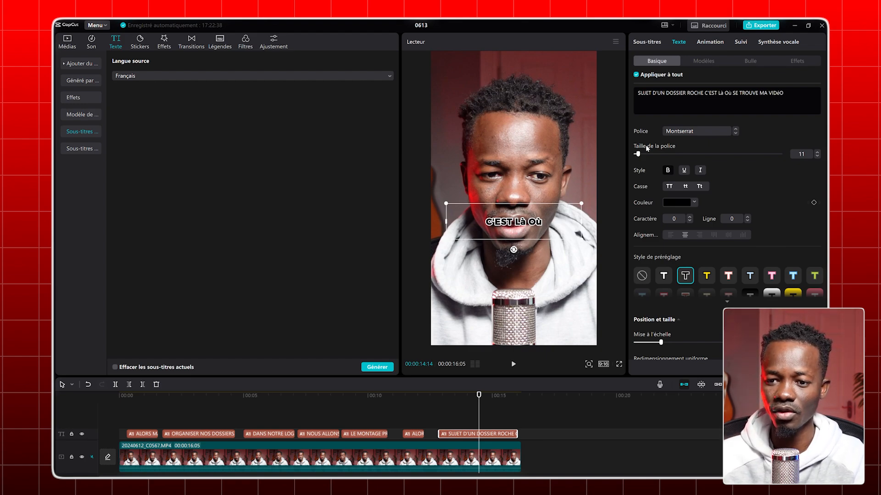
{"action": "left_click_drag", "start_coordinate": [638, 154], "coordinate": [642, 154]}
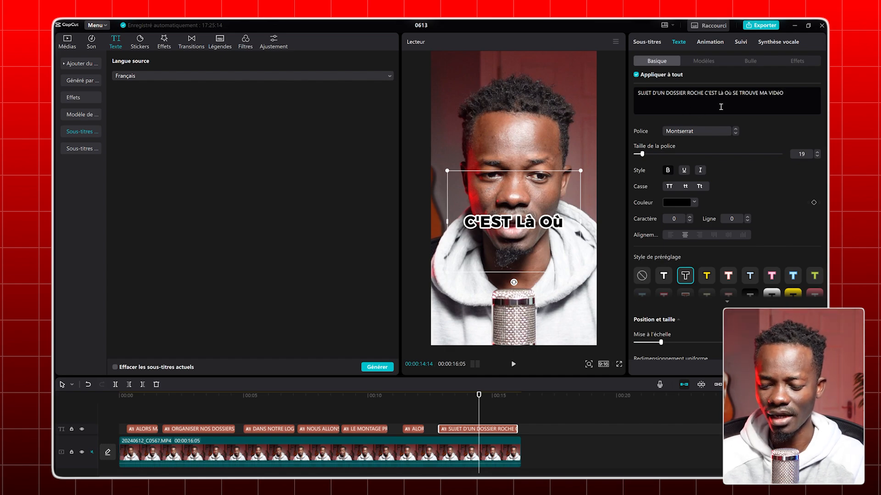
Delete the lowercase "à" from "Là" in the last subtitle and open Windows Character Map by running CHARMAP.
{"action": "key", "text": "BackSpace"}
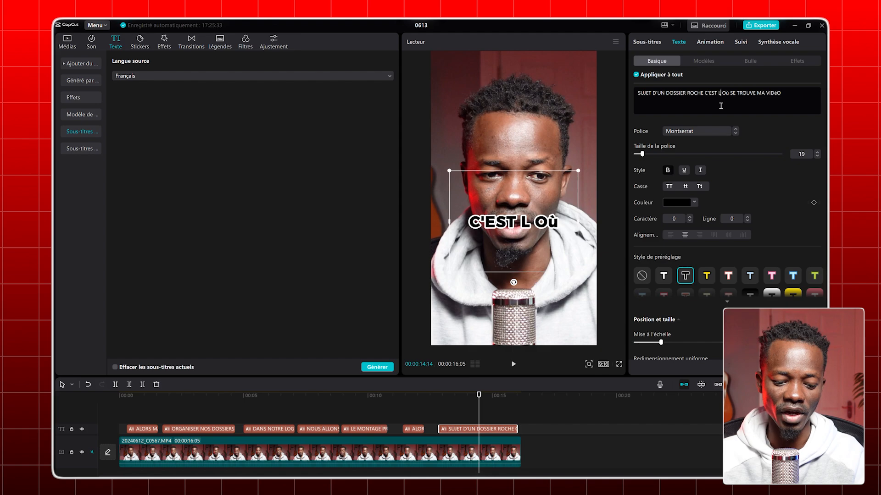
{"action": "key", "text": "super+r"}
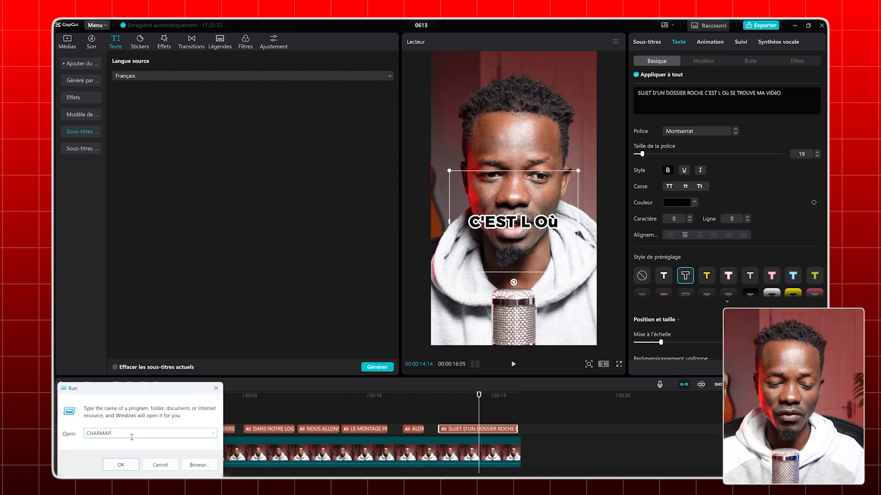
{"action": "type", "text": "CHARMAP"}
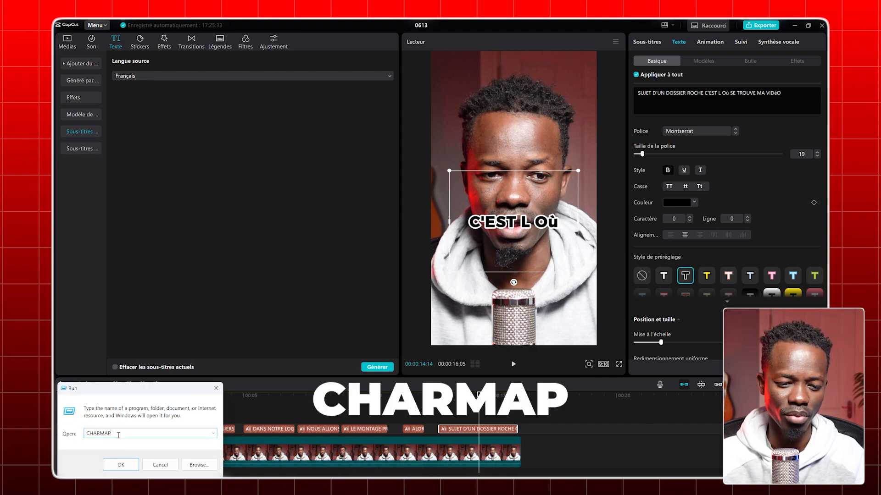
{"action": "left_click", "coordinate": [121, 464]}
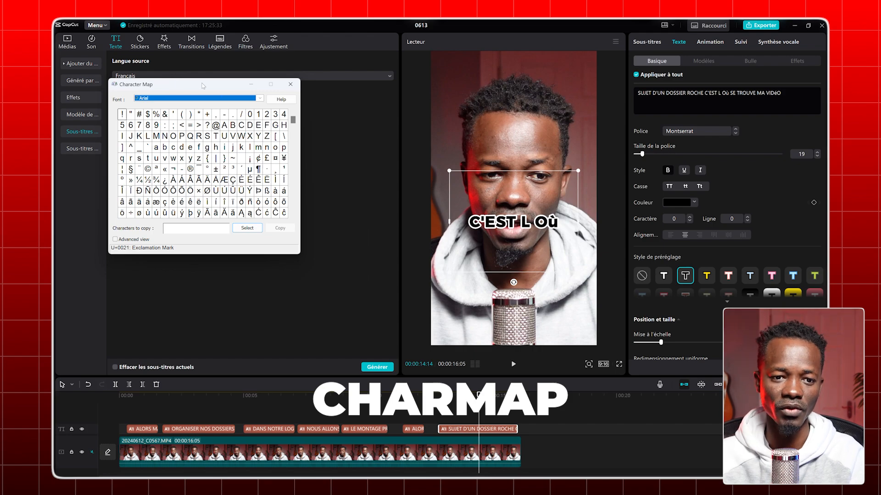
{"action": "left_click_drag", "start_coordinate": [199, 84], "coordinate": [257, 108]}
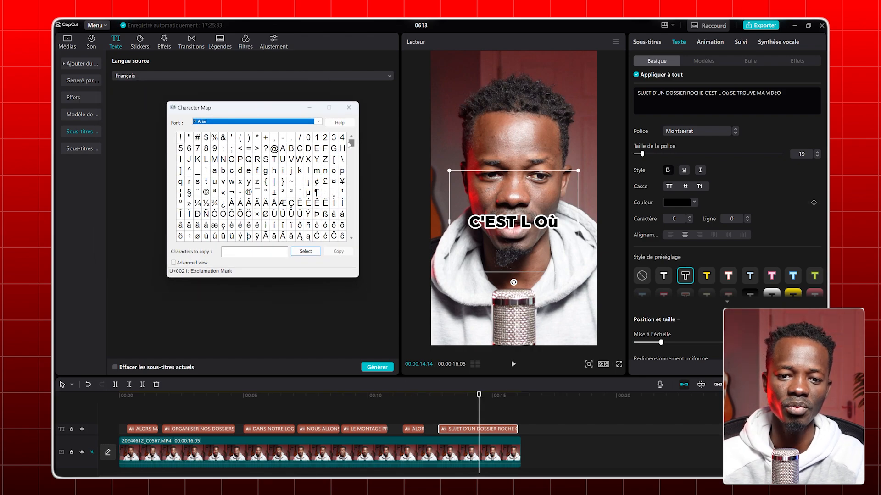
Copy the capital "À" from Character Map and insert it after the "L" so the subtitle reads "C'EST LÀ".
{"action": "mouse_move", "coordinate": [352, 143]}
{"action": "left_mouse_down"}
{"action": "mouse_move", "coordinate": [352, 175]}
{"action": "mouse_move", "coordinate": [354, 145]}
{"action": "left_mouse_up"}
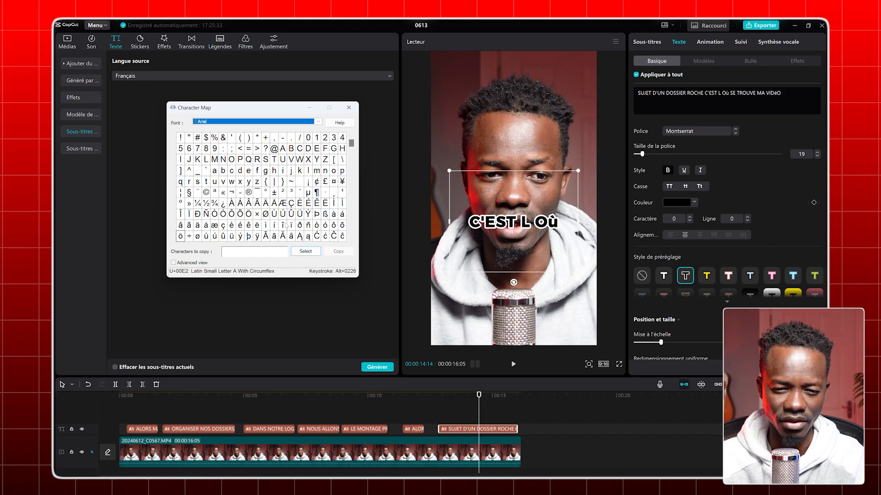
{"action": "scroll", "coordinate": [266, 239], "scroll_direction": "down", "scroll_amount": 1}
{"action": "left_click", "coordinate": [233, 170]}
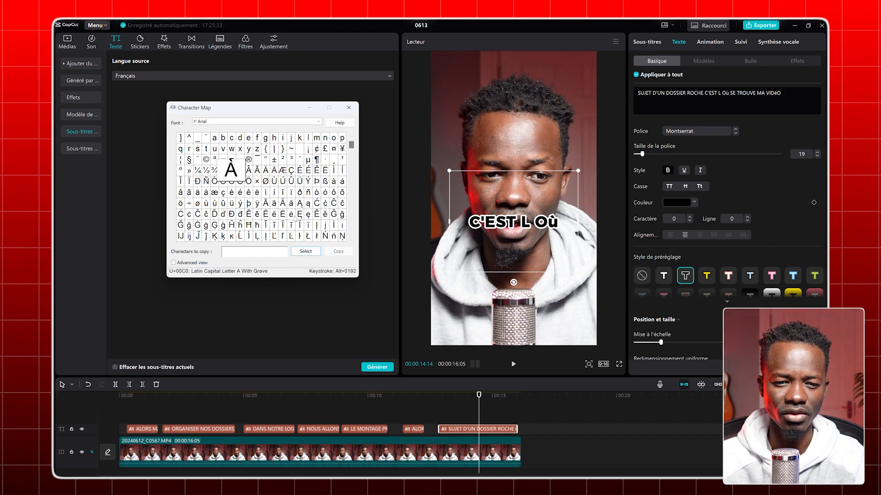
{"action": "left_click", "coordinate": [306, 251]}
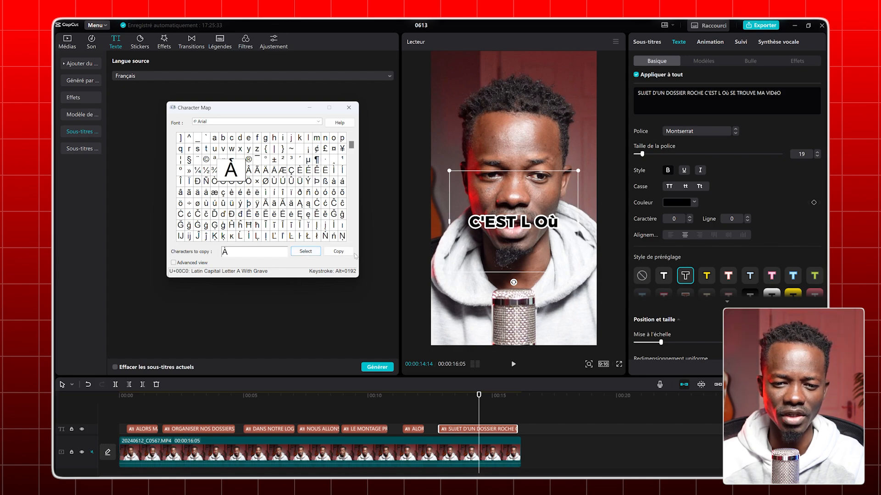
{"action": "left_click", "coordinate": [341, 252]}
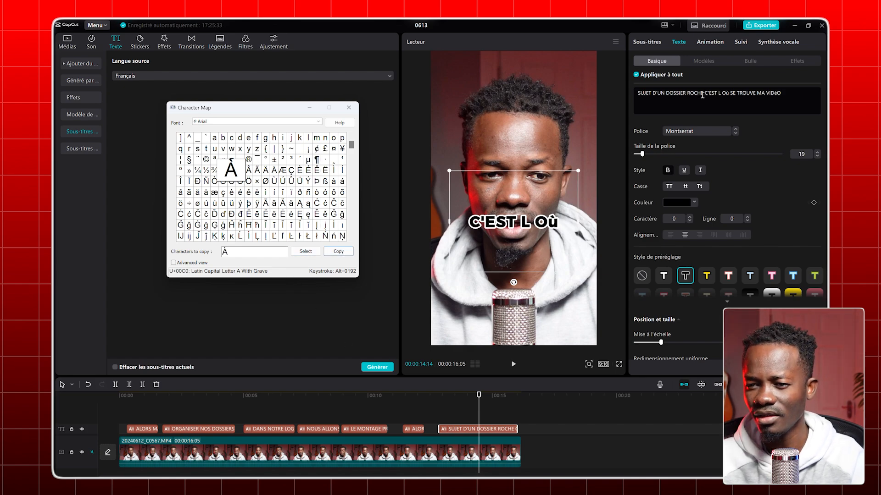
{"action": "left_click", "coordinate": [718, 93]}
{"action": "key", "text": "ctrl+v"}
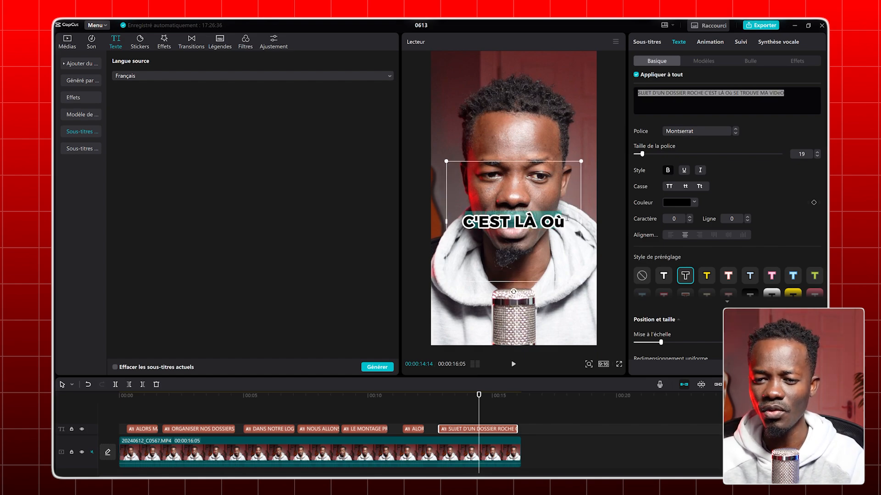
Replace the lowercase "ù" in "Où" of the last subtitle with a capital "Ù" copied from Character Map.
{"action": "key", "text": "BackSpace"}
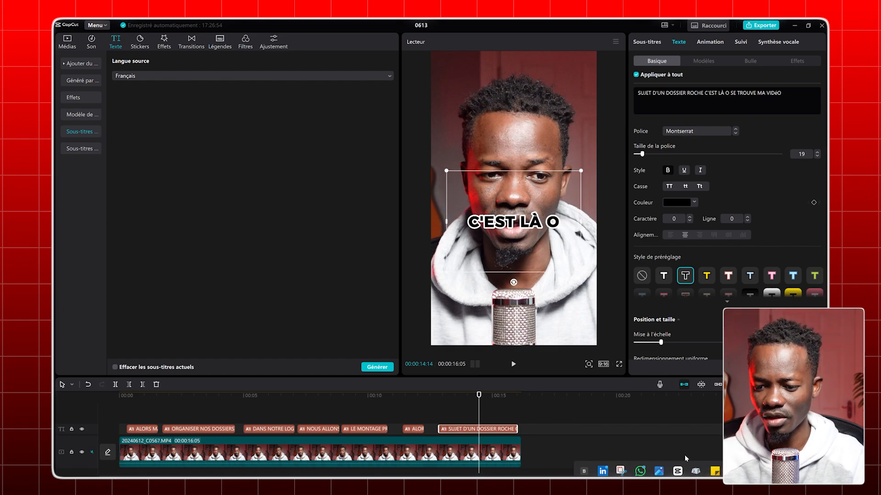
{"action": "left_click", "coordinate": [695, 470]}
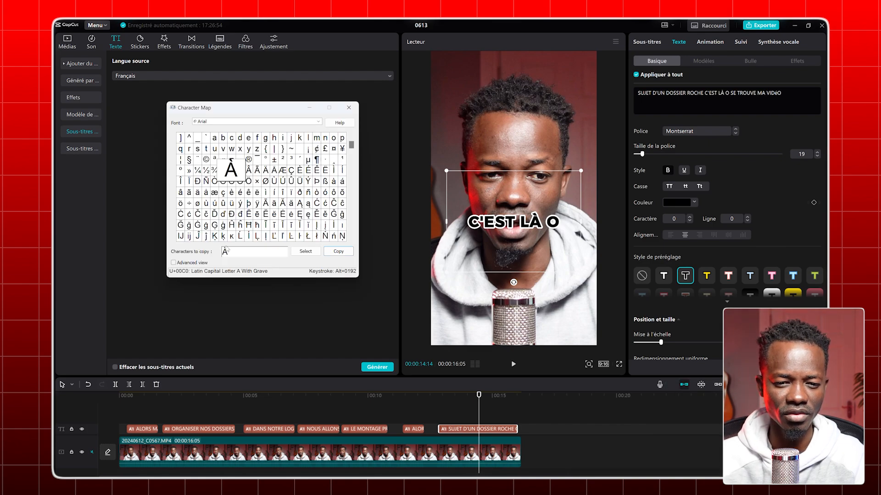
{"action": "left_click", "coordinate": [303, 195]}
{"action": "left_click", "coordinate": [231, 192]}
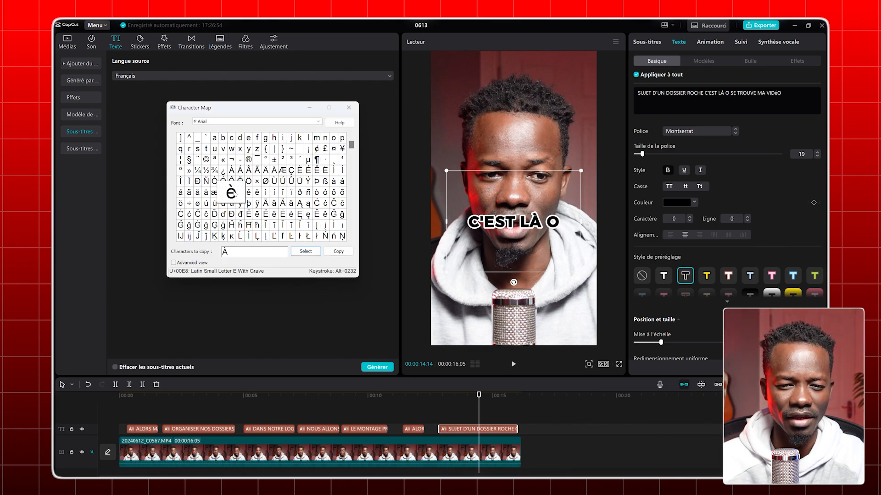
{"action": "left_click", "coordinate": [291, 203]}
{"action": "left_click_drag", "start_coordinate": [228, 253], "coordinate": [245, 254]}
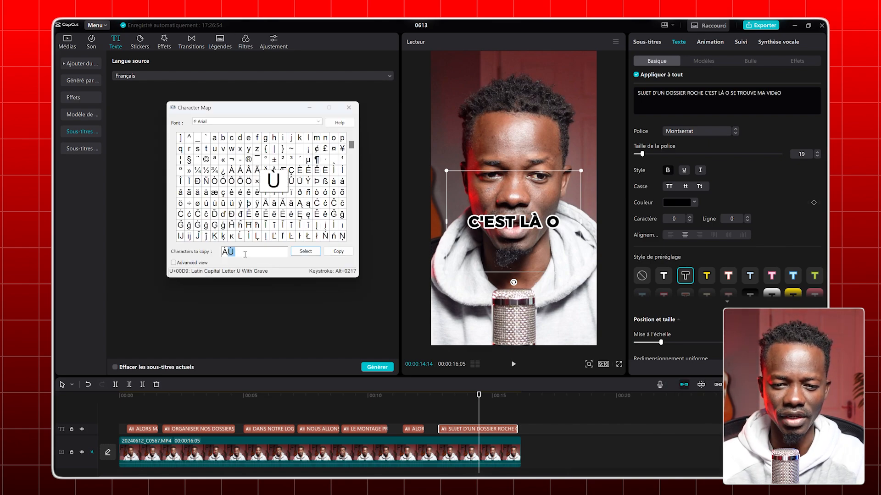
{"action": "left_click", "coordinate": [338, 251]}
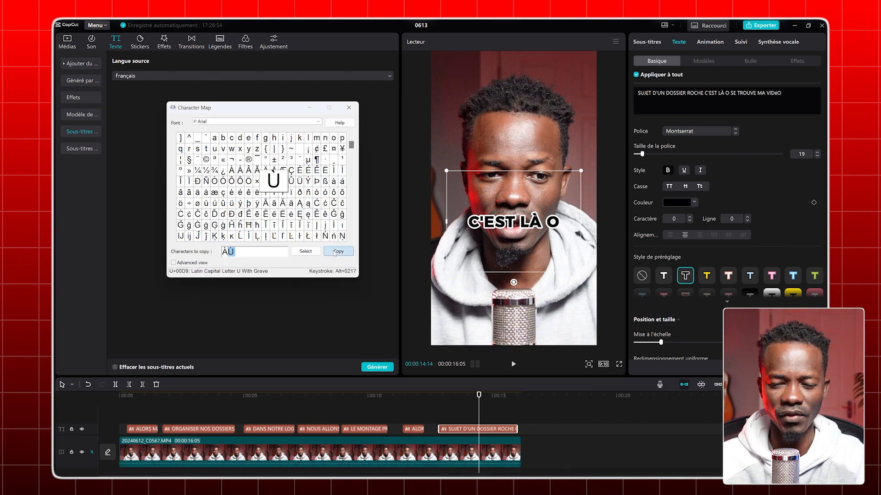
{"action": "left_click", "coordinate": [725, 93]}
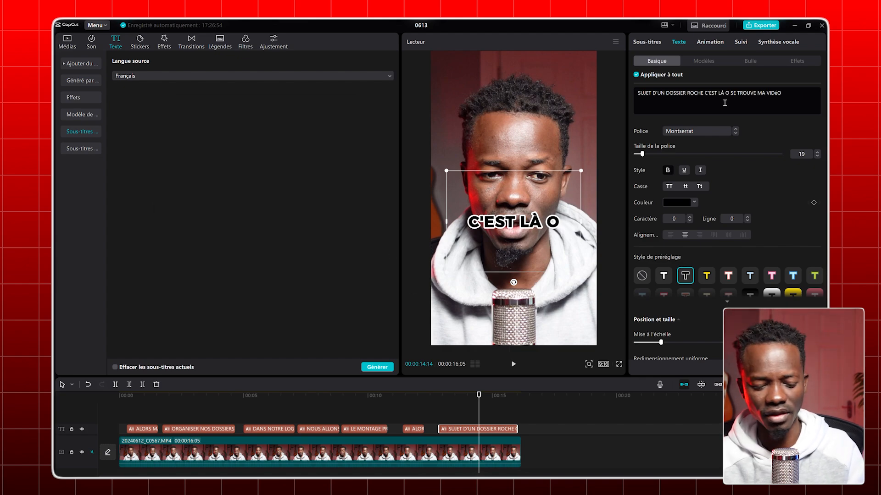
{"action": "key", "text": "ctrl+v"}
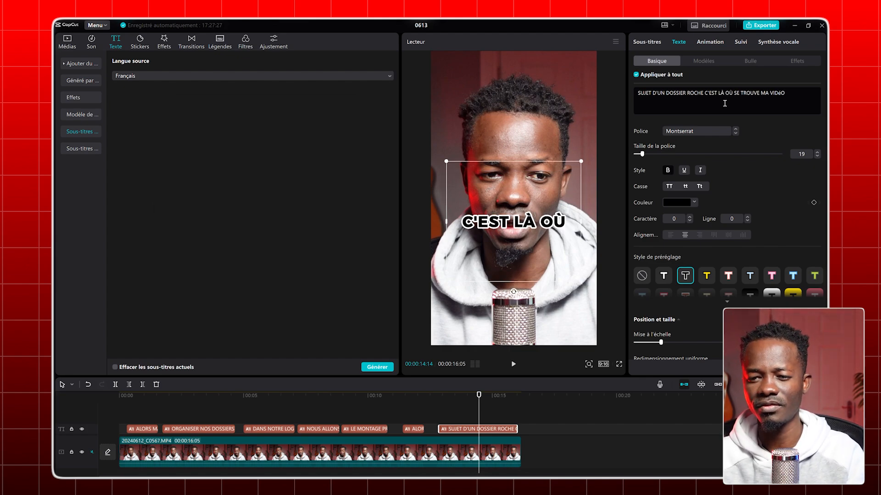
Replace the lowercase "é" in "VIDéO" of the last subtitle with the capital "Ė" copied from Character Map.
{"action": "left_click_drag", "start_coordinate": [478, 401], "coordinate": [502, 407]}
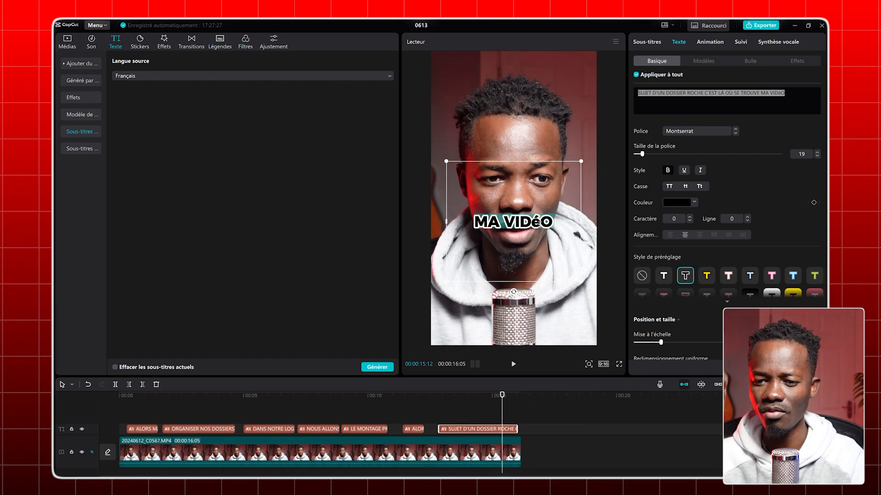
{"action": "key", "text": "BackSpace"}
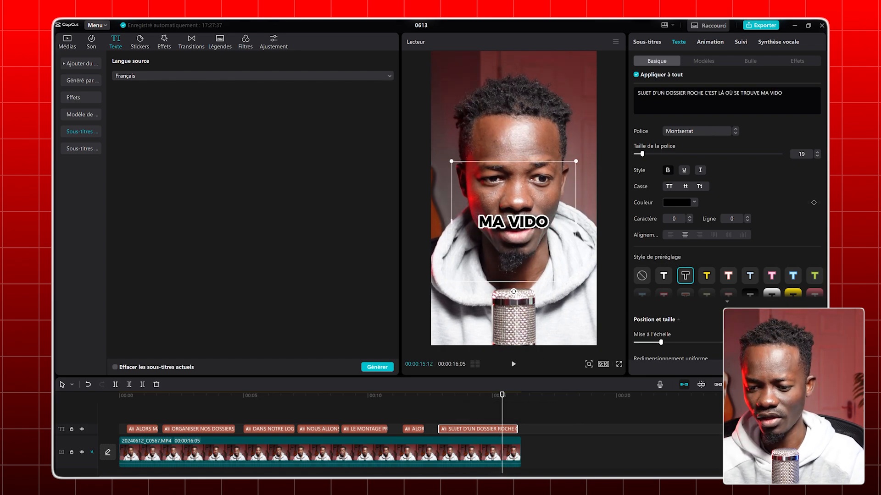
{"action": "left_click", "coordinate": [698, 470]}
{"action": "left_click", "coordinate": [338, 253]}
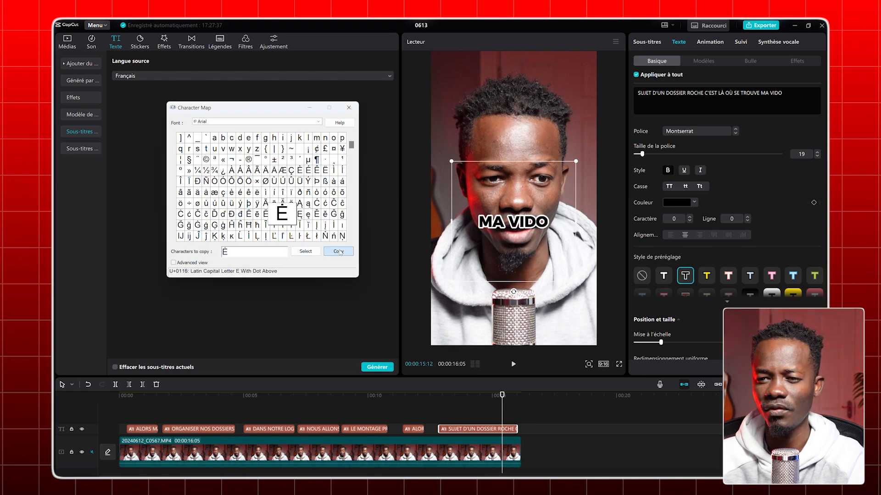
{"action": "left_click", "coordinate": [781, 93]}
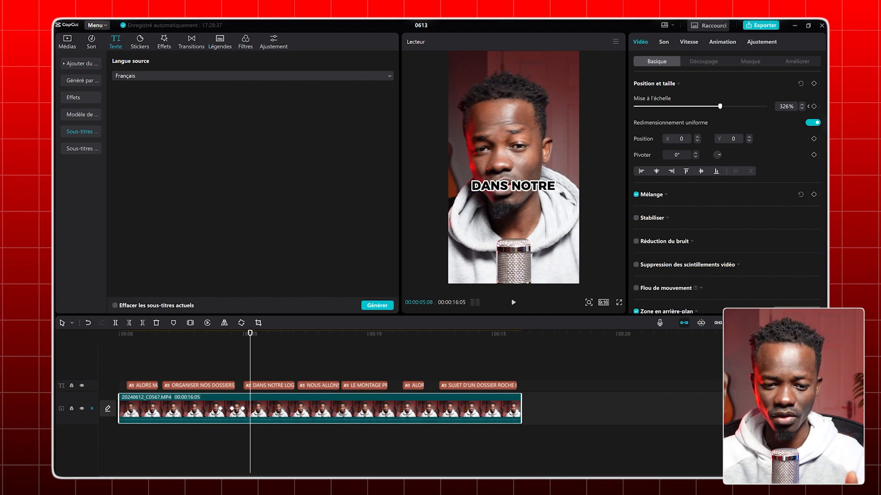
Remove the video clip's zoom-out scale keyframe at 00:00:04:29, keeping the keyframes at 00:00:04:02 and 00:00:04:16.
{"action": "scroll", "coordinate": [321, 404], "scroll_direction": "up", "scroll_amount": 2}
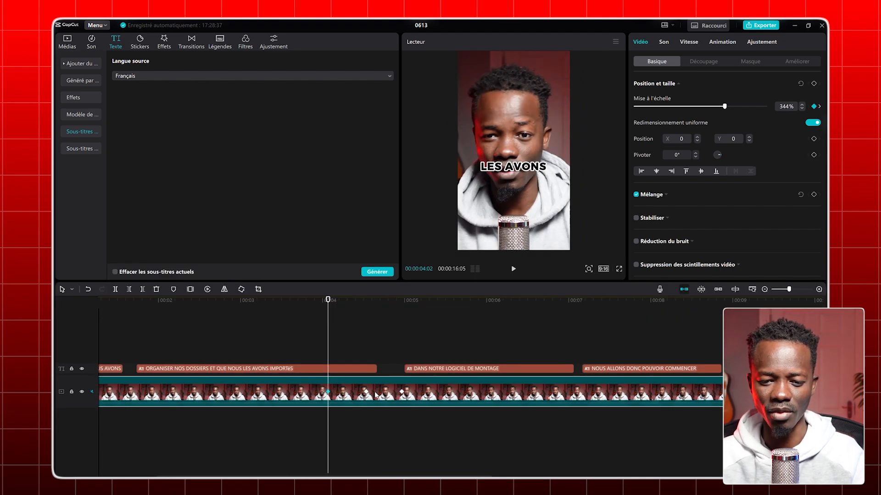
{"action": "left_click", "coordinate": [401, 326]}
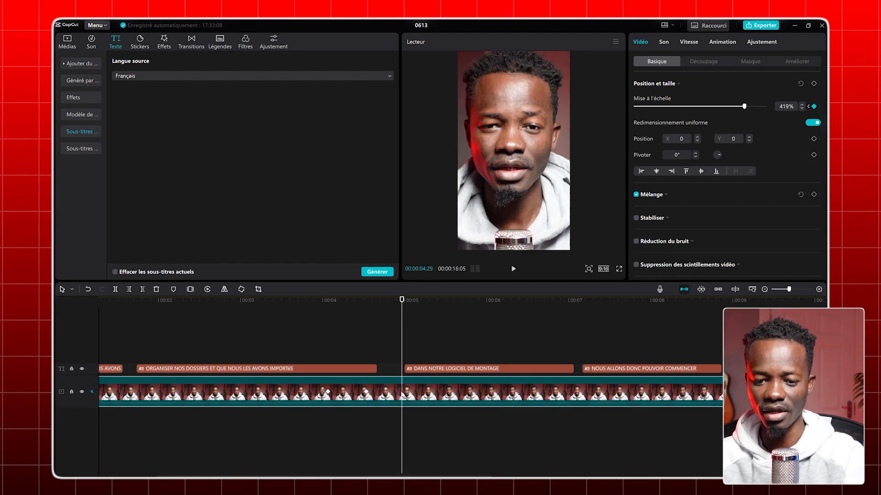
{"action": "left_click_drag", "start_coordinate": [331, 338], "coordinate": [365, 347]}
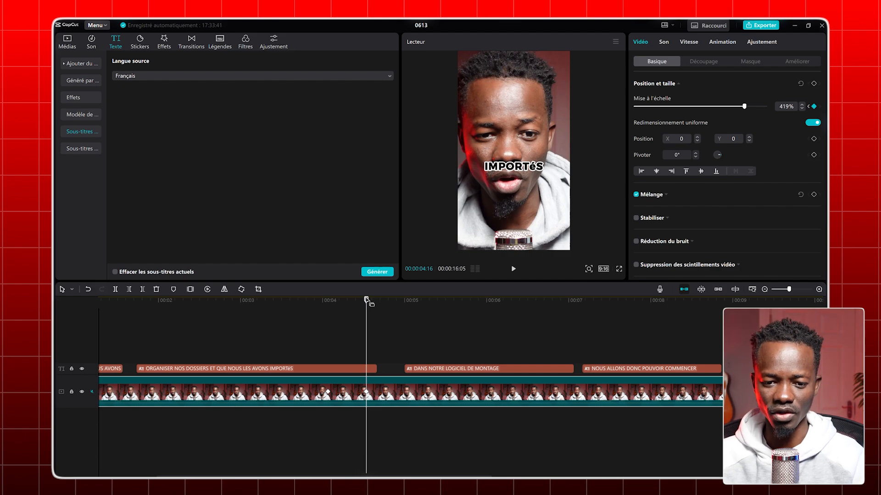
Add a scale keyframe to the video clip at 00:00:05:29 and set the scale to 333% at 00:00:06:15.
{"action": "left_click_drag", "start_coordinate": [366, 301], "coordinate": [483, 304]}
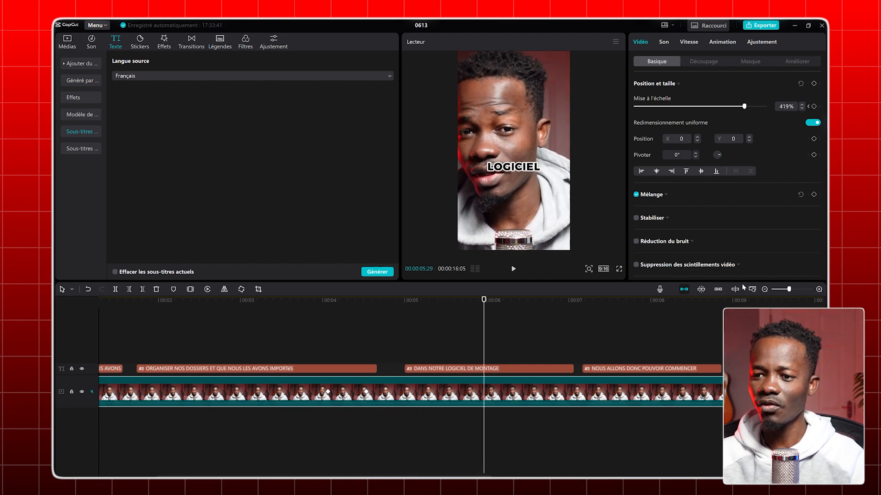
{"action": "left_click", "coordinate": [813, 107]}
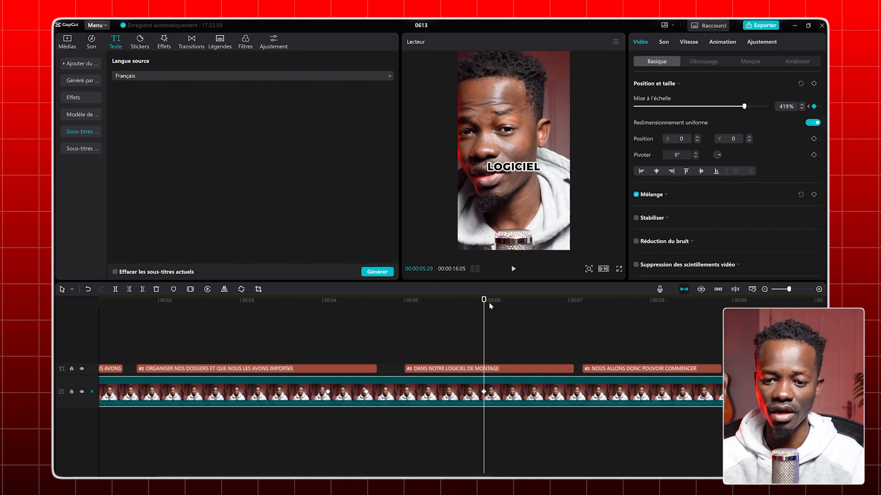
{"action": "left_click_drag", "start_coordinate": [484, 301], "coordinate": [527, 307]}
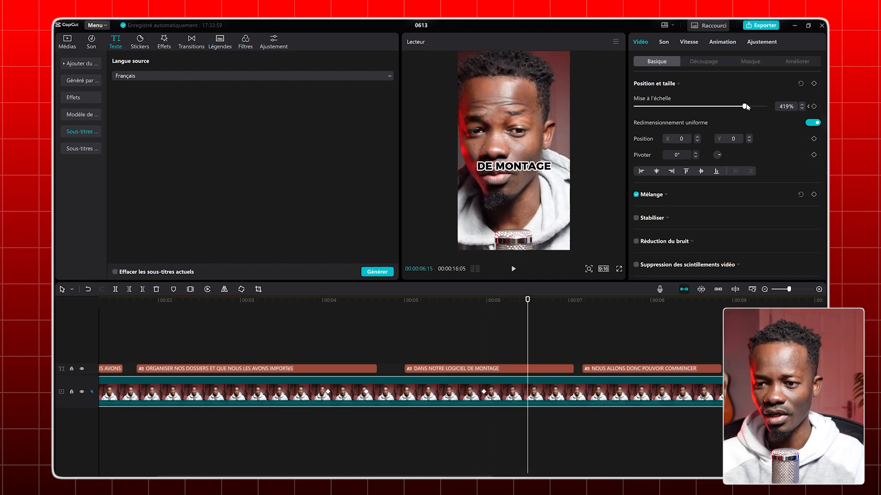
{"action": "left_click_drag", "start_coordinate": [745, 106], "coordinate": [723, 128]}
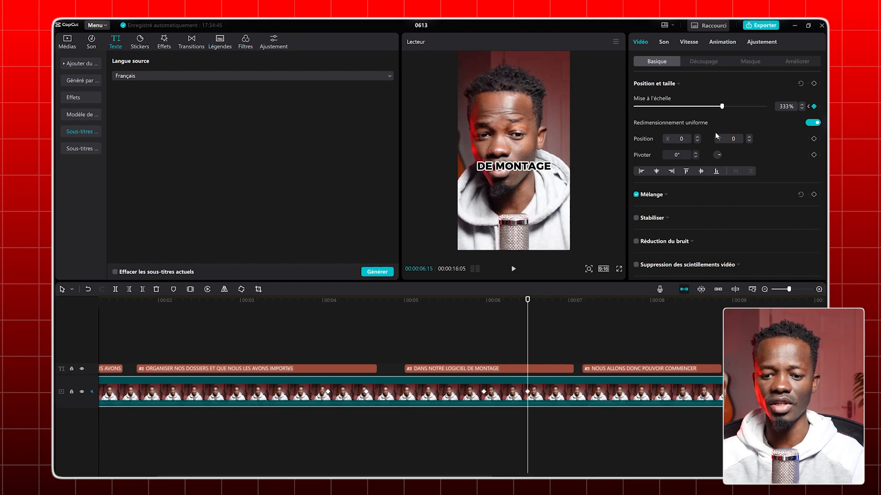
Play back the clip from just before the zoom-in to check the zoom in and out animation.
{"action": "left_click", "coordinate": [308, 301]}
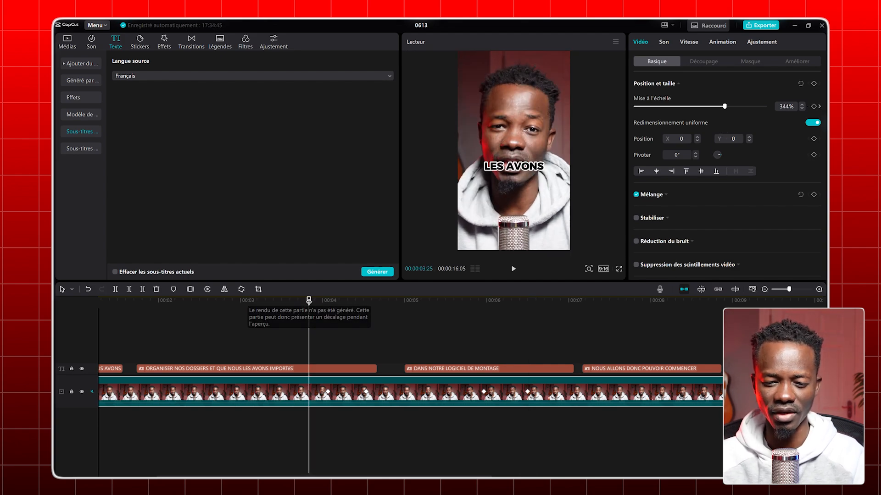
{"action": "key", "text": "space"}
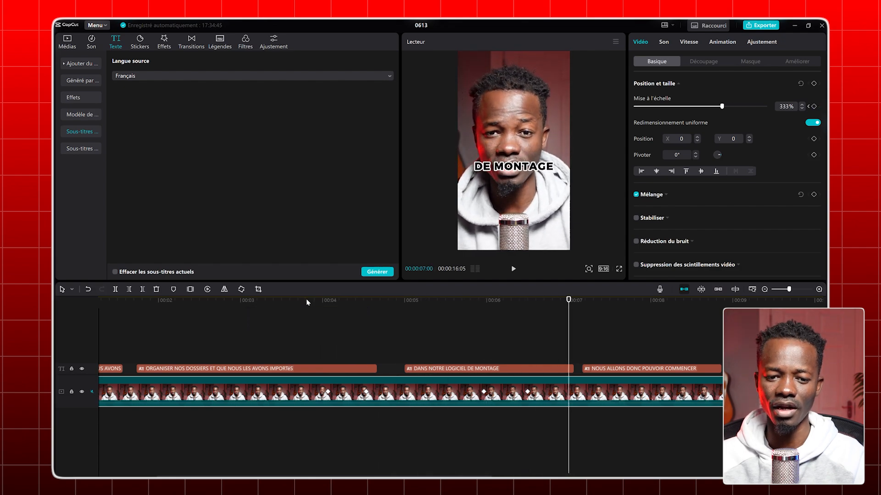
{"action": "left_click", "coordinate": [304, 301]}
{"action": "key", "text": "space"}
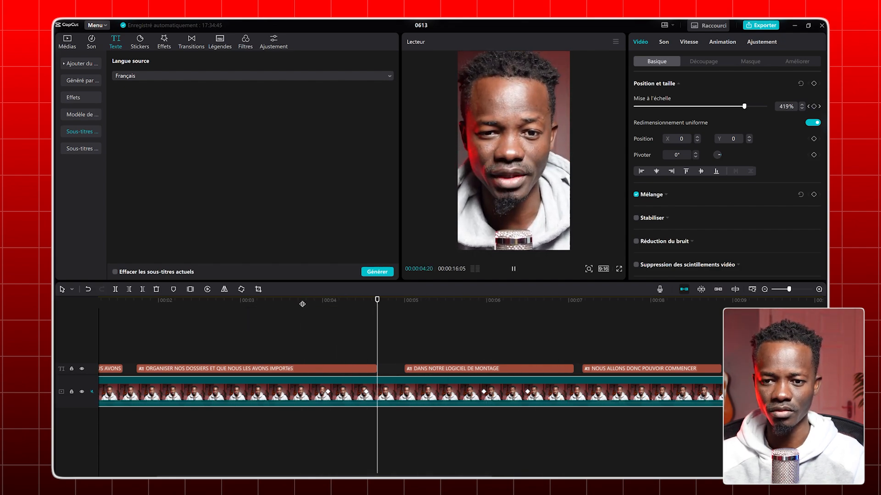